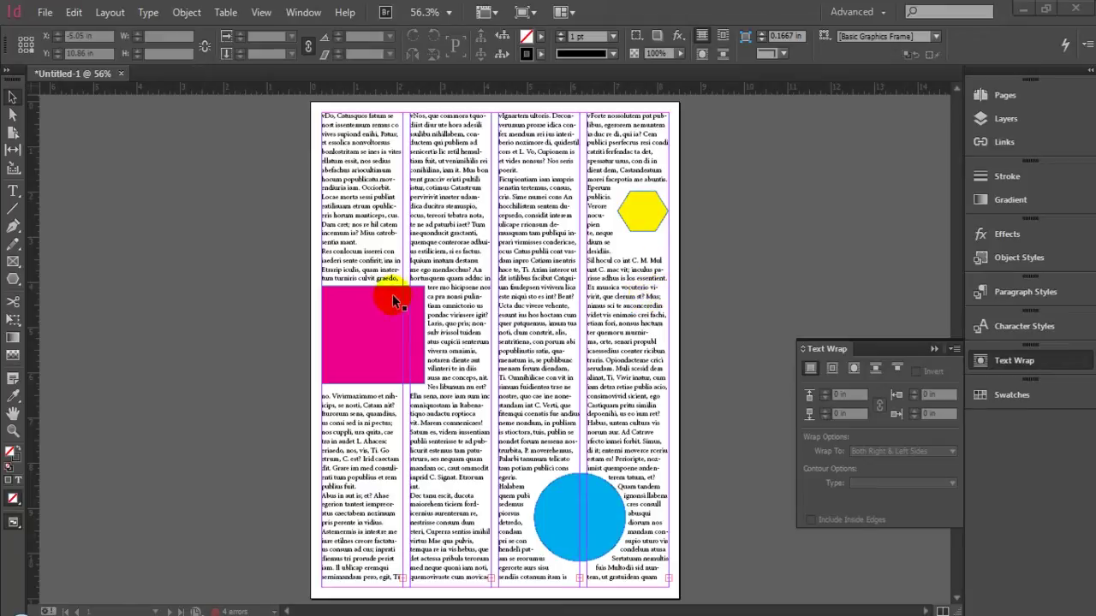
Inspect each shape's wrap, then set the blue circle to wrap around its object shape.
click(370, 315)
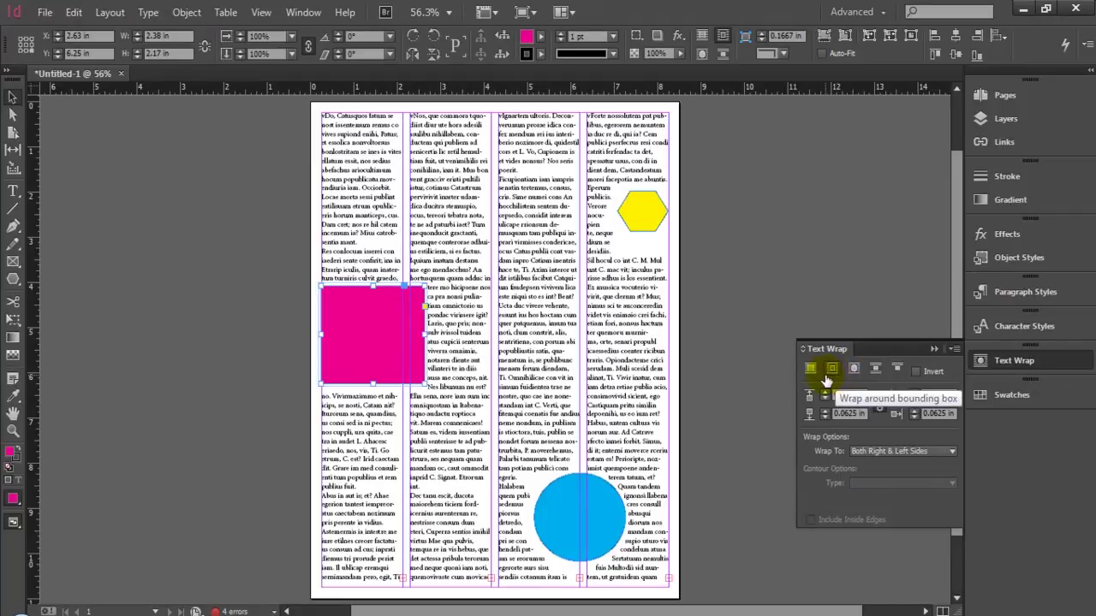
click(642, 221)
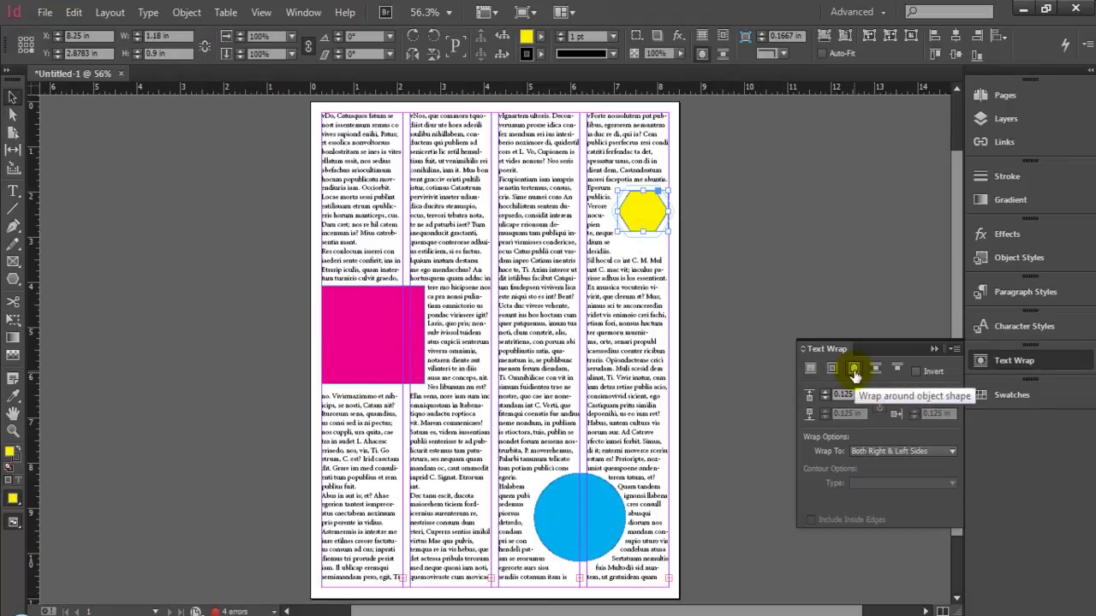
click(584, 548)
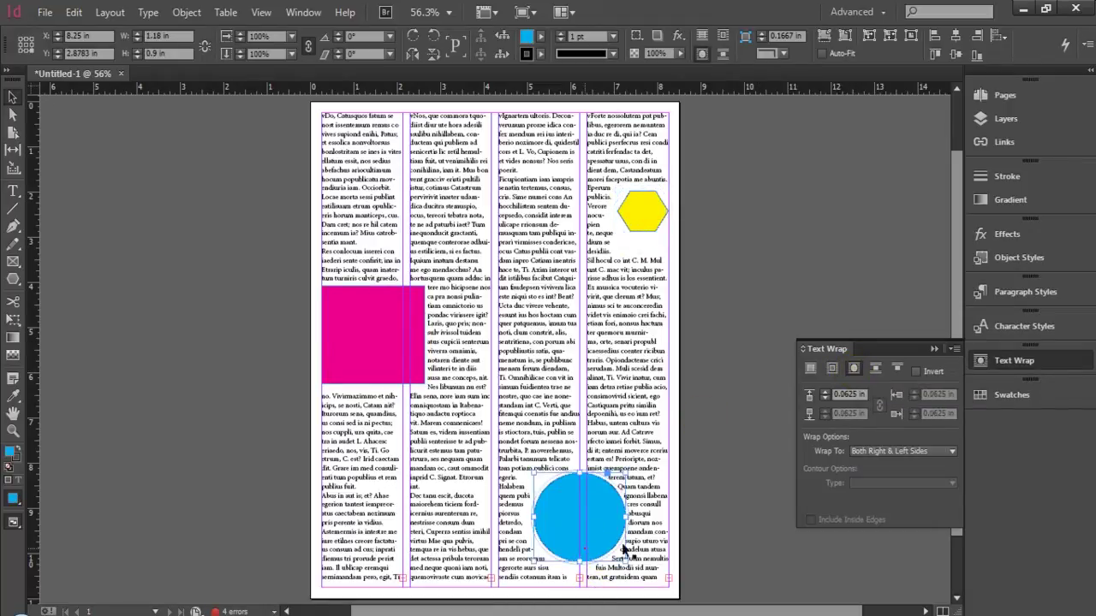
click(854, 368)
click(825, 396)
key(ctrl+z)
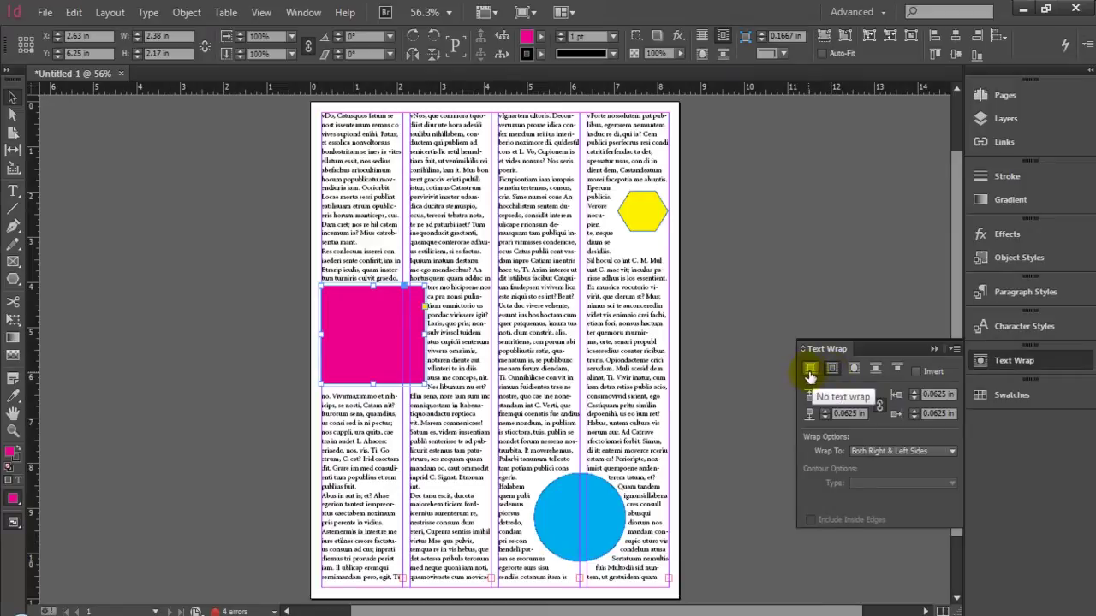
Turn off text wrap on the magenta rectangle and send it to the back.
click(810, 370)
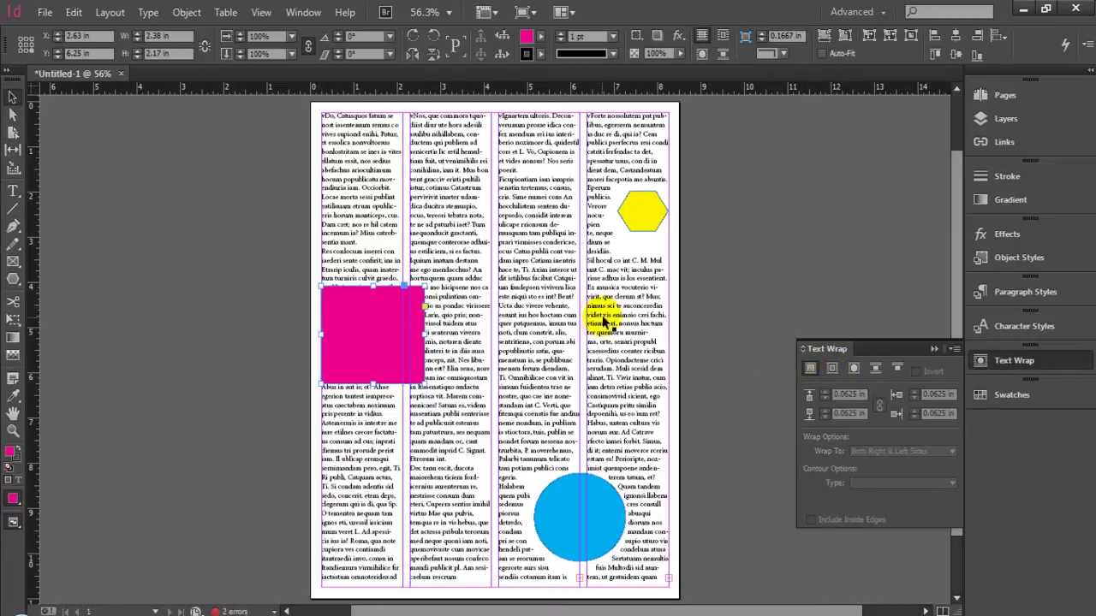
click(245, 366)
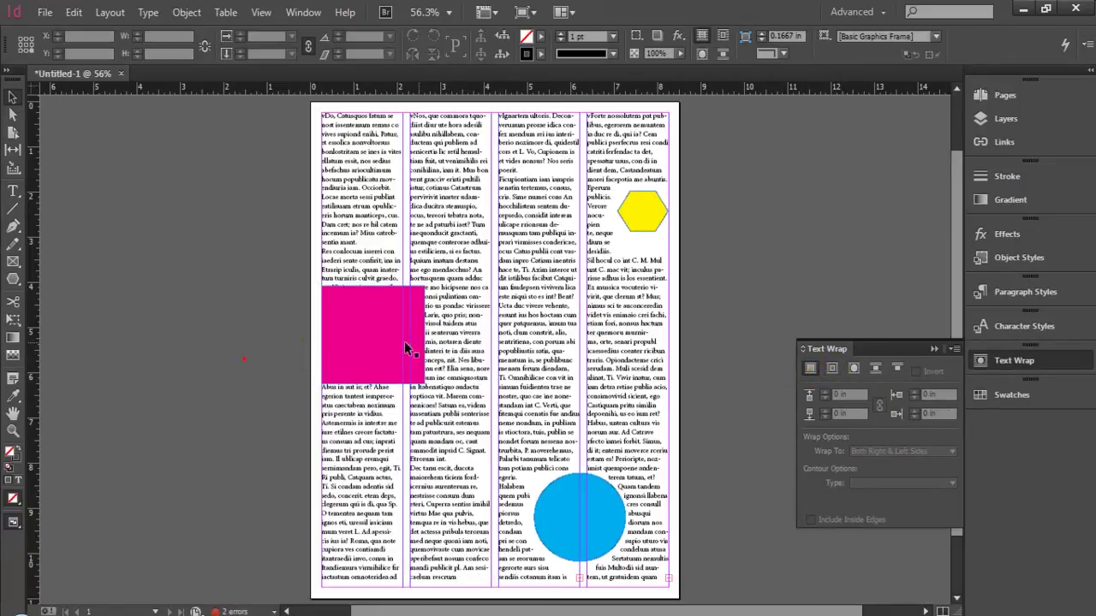
click(418, 334)
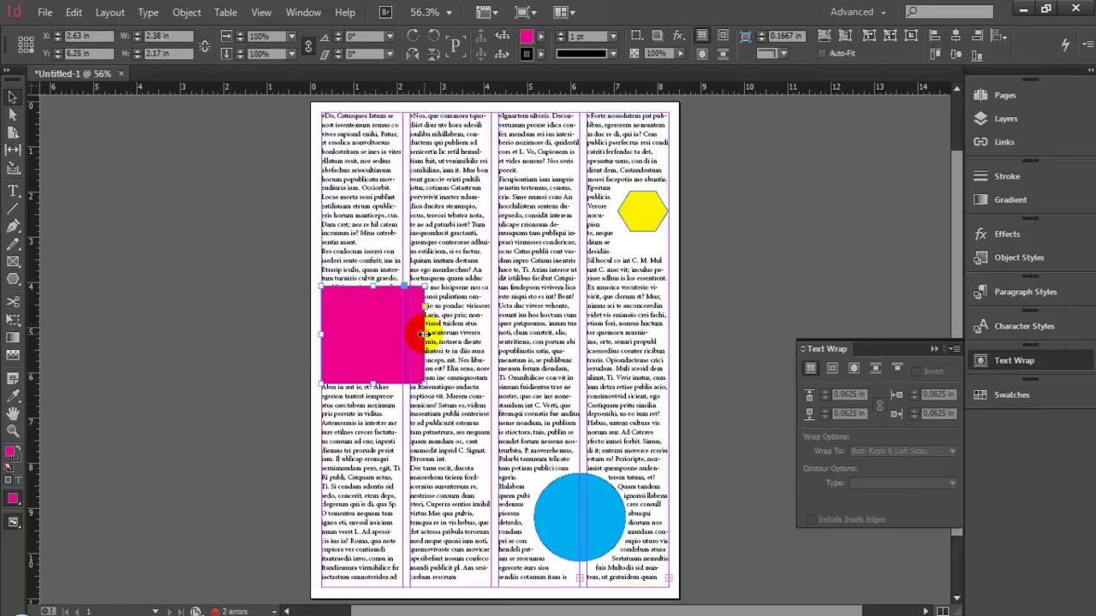
key(ctrl+shift+bracketleft)
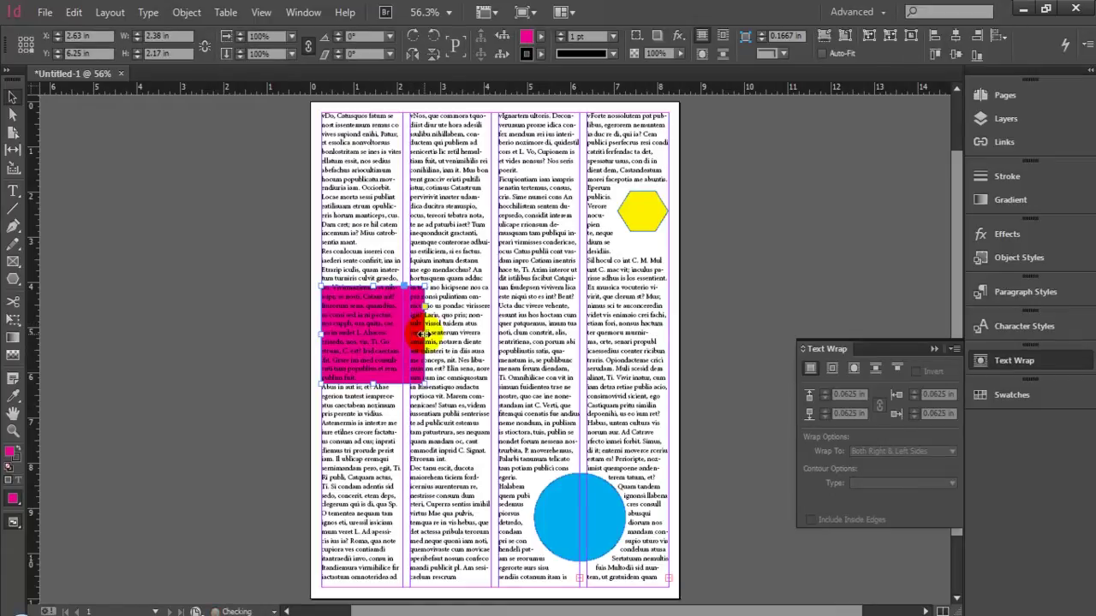
Widen the magenta rectangle to about 2.98 in and apply Wrap Around Bounding Box.
drag(423, 334, 487, 325)
click(371, 326)
click(831, 368)
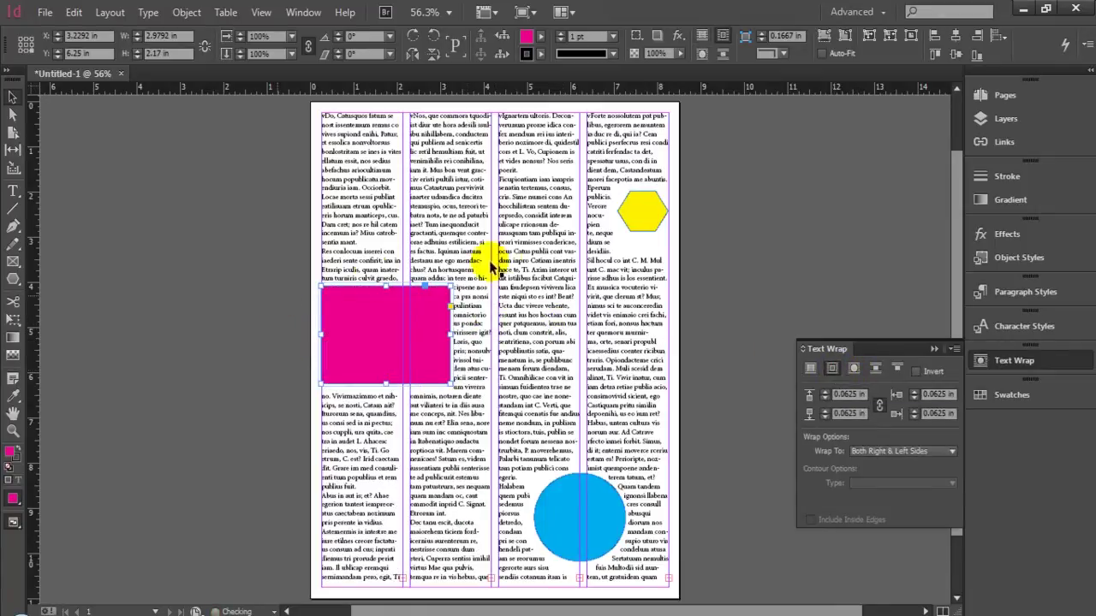
click(435, 324)
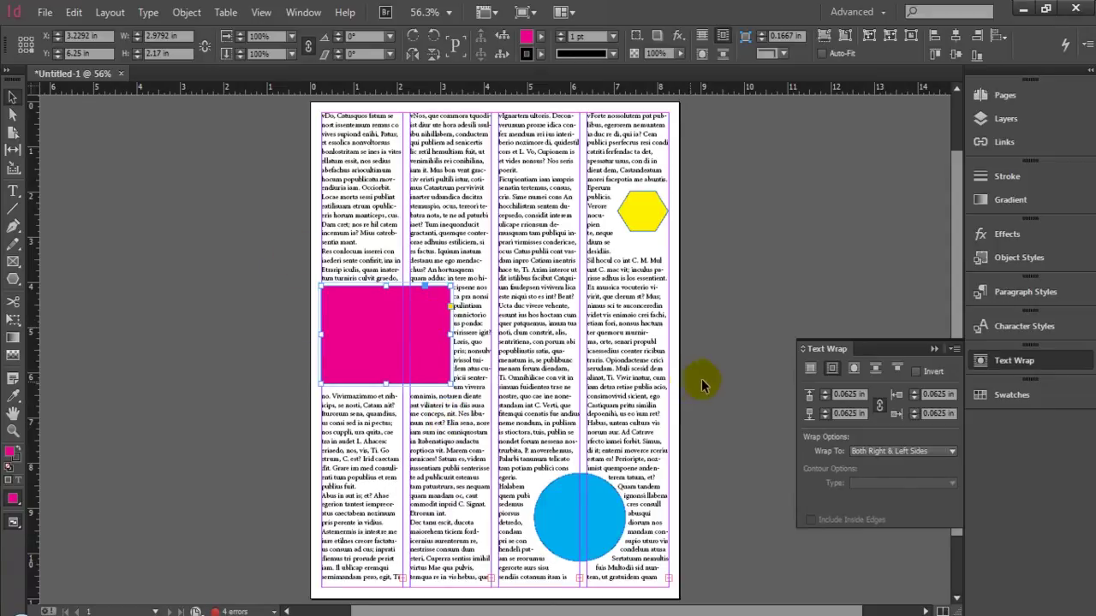
click(384, 308)
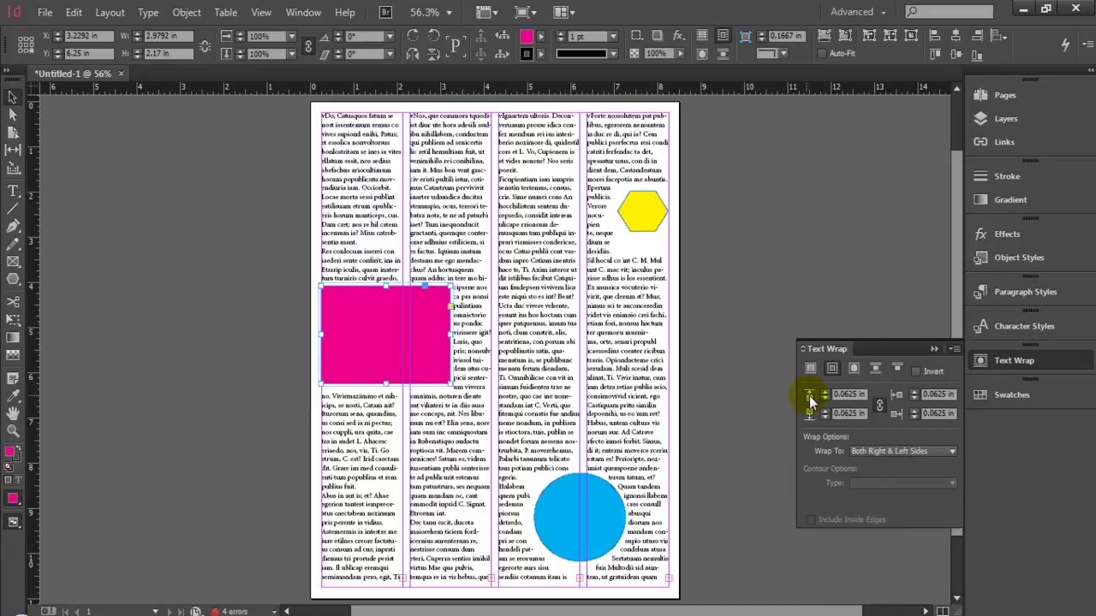
Set the magenta rectangle to Jump Object and stretch it across the first two columns.
click(839, 394)
click(874, 369)
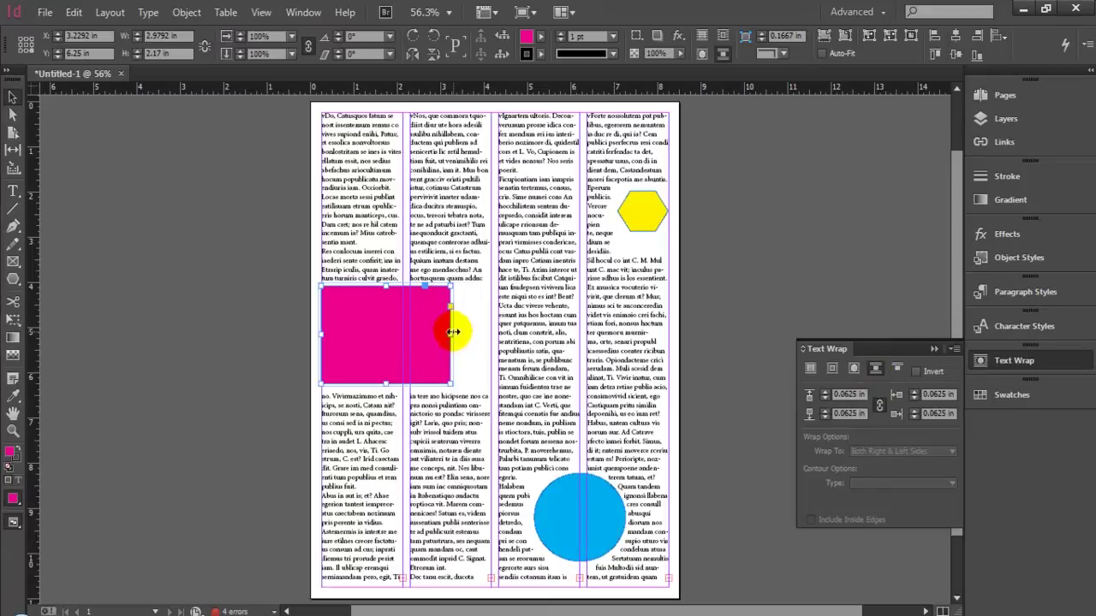
drag(452, 331, 492, 344)
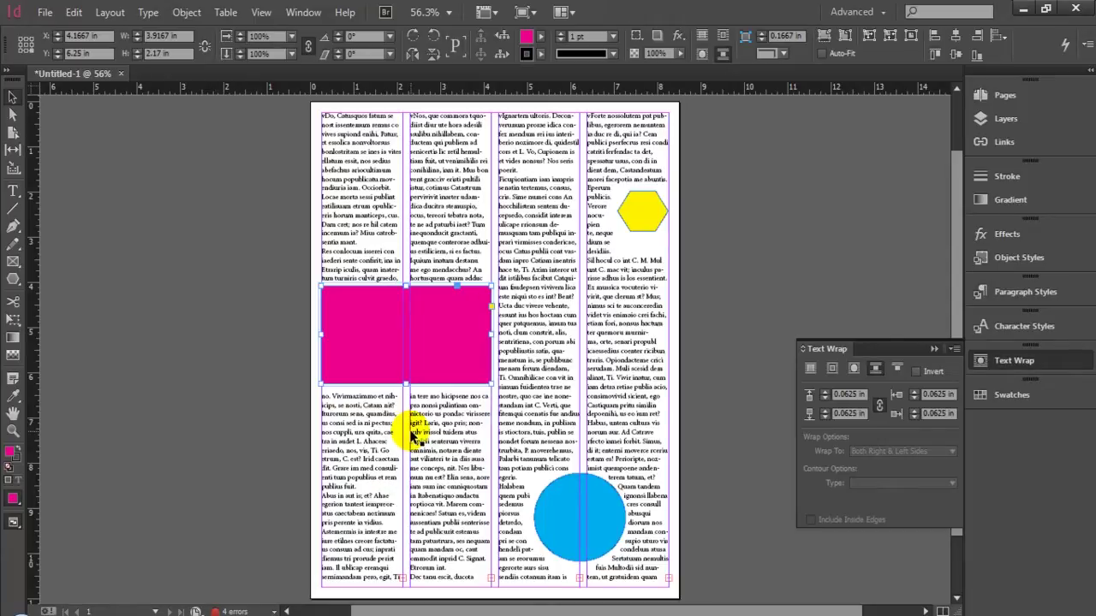
click(392, 224)
click(448, 346)
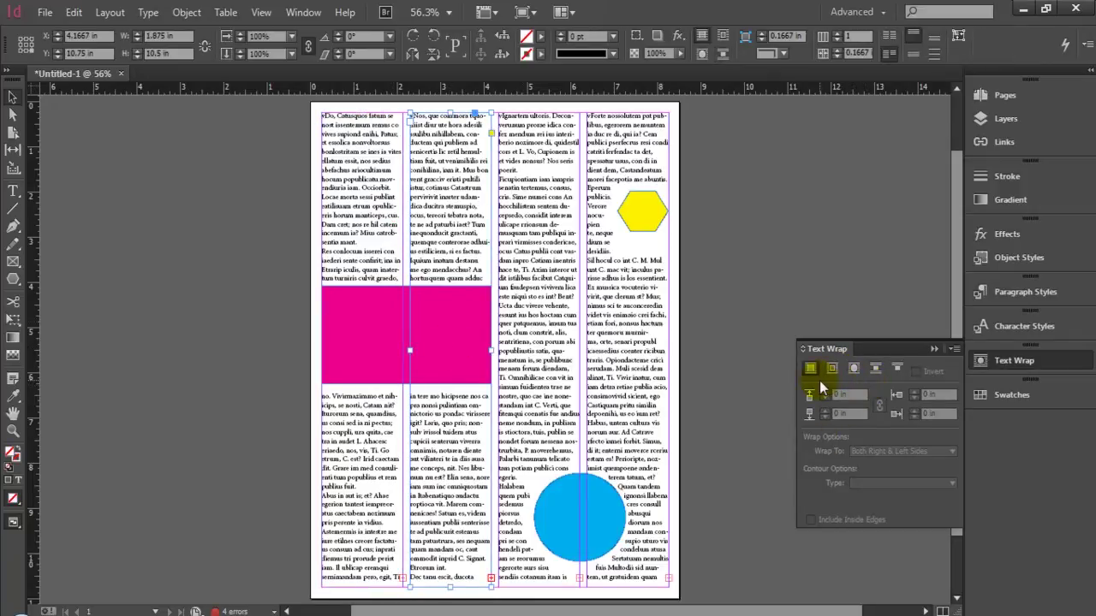
Switch the blue circle to bounding-box wrap with unlinked offsets, testing 0 in, then 0.0625 in.
click(583, 514)
click(854, 368)
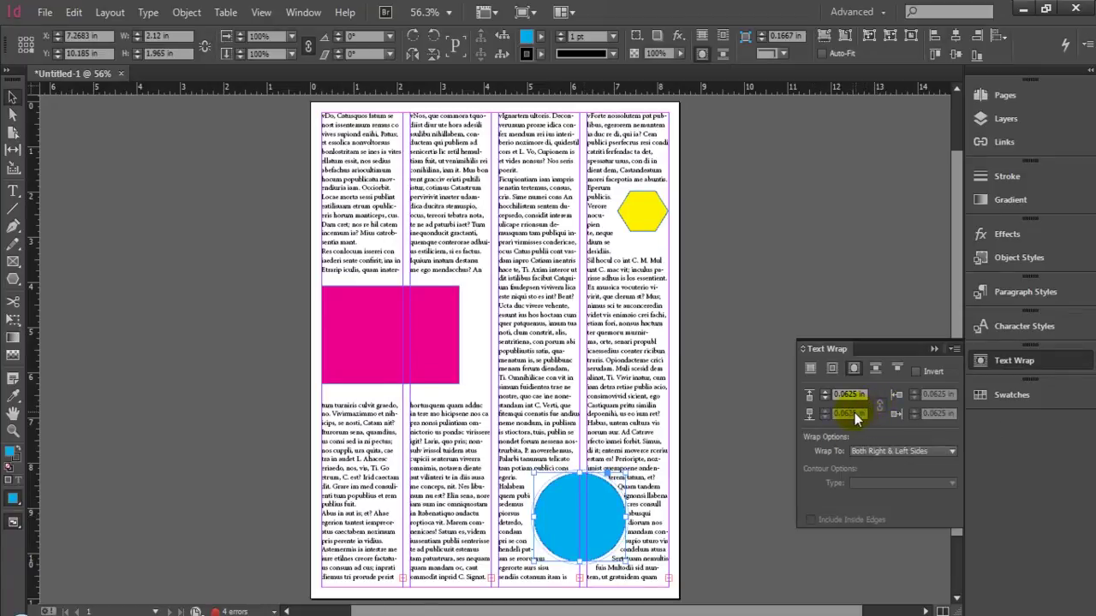
click(831, 369)
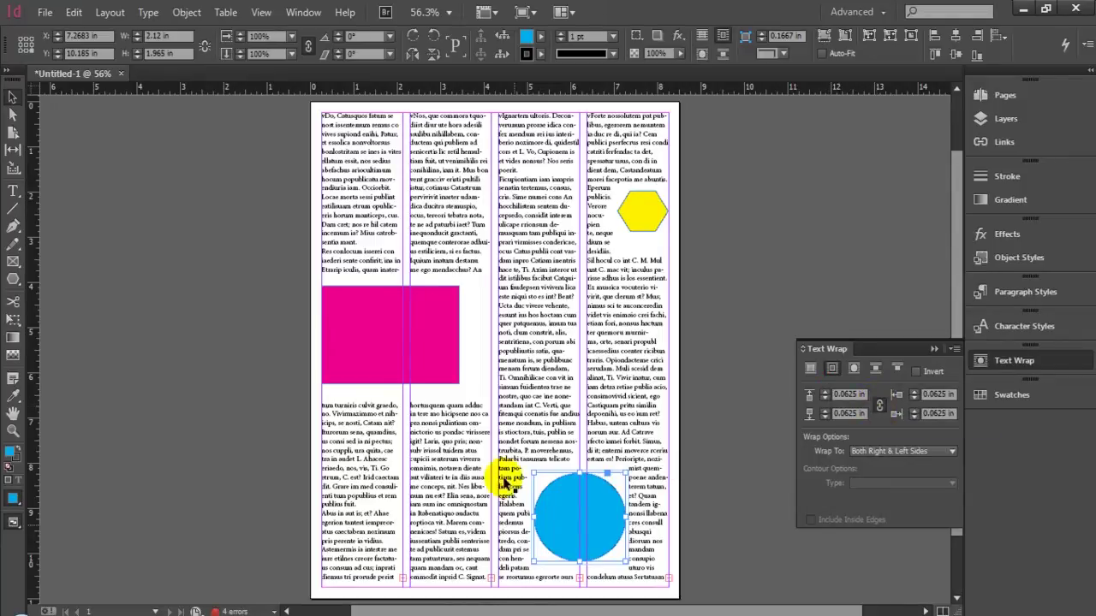
click(879, 404)
click(913, 399)
click(915, 400)
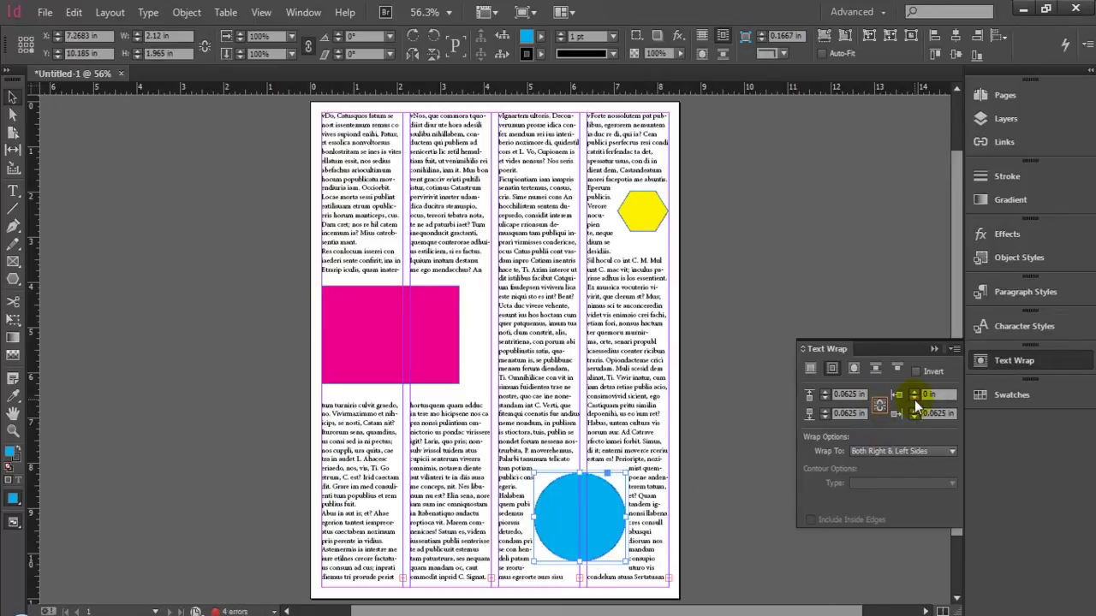
click(913, 391)
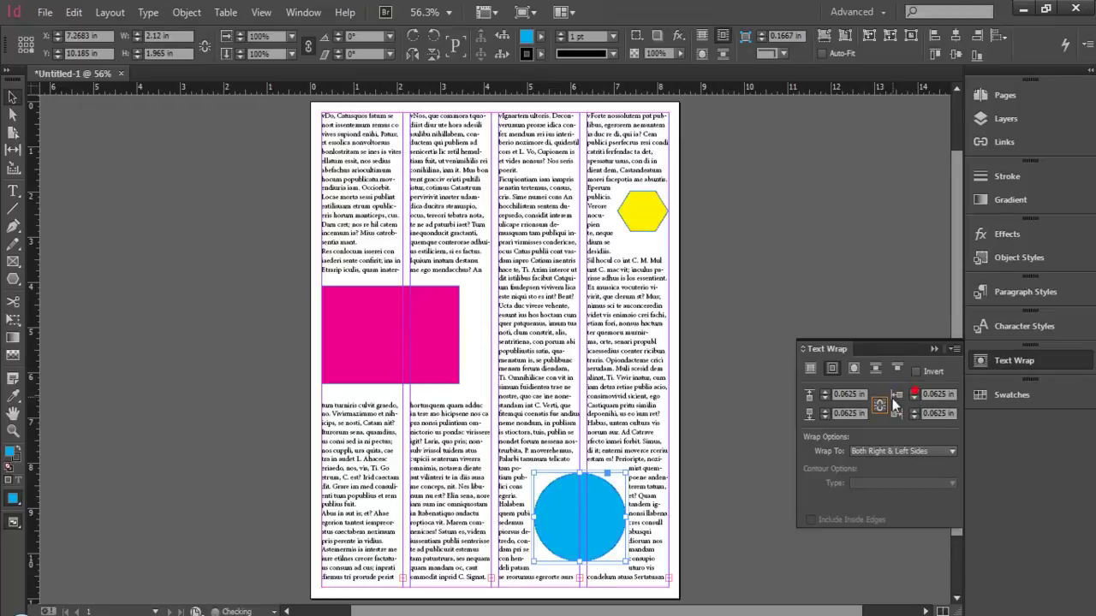
Reselect the blue circle and adjust its wrap offsets in the Text Wrap panel.
click(723, 392)
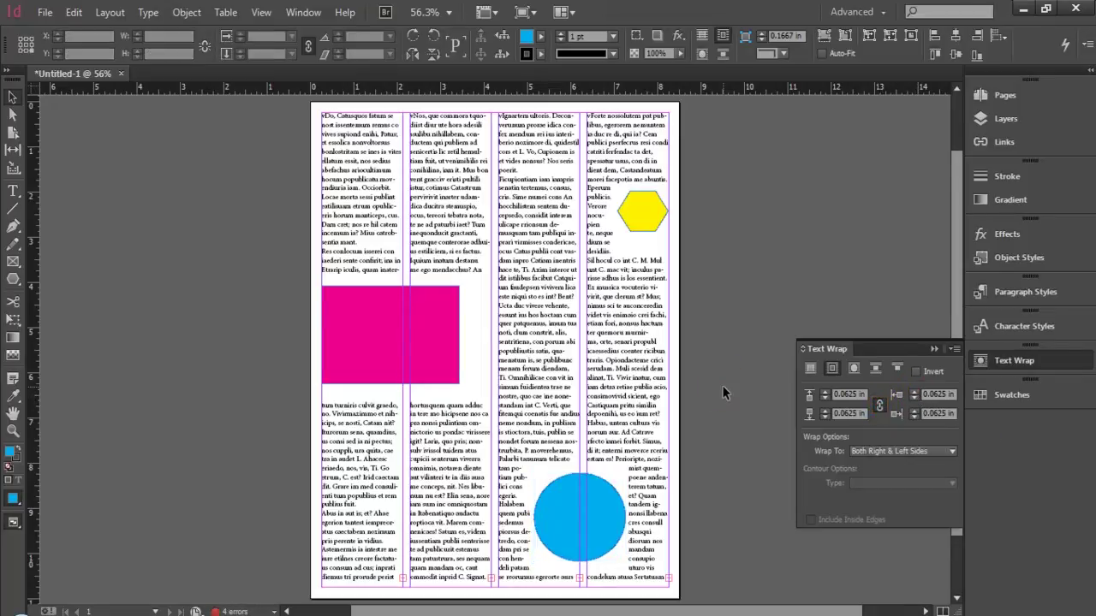
click(605, 494)
click(826, 416)
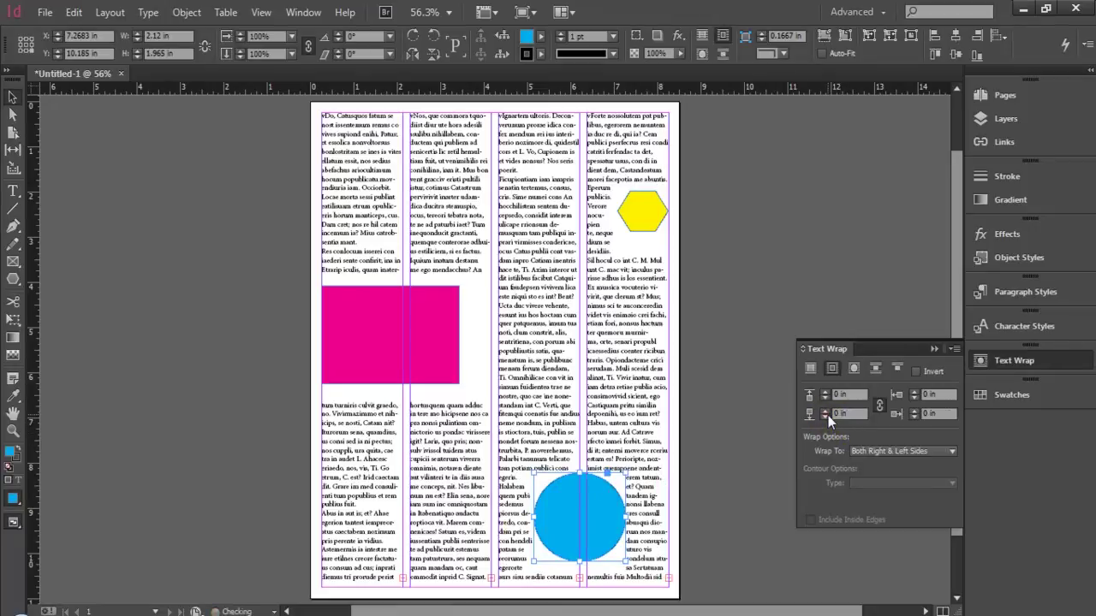
click(826, 416)
click(741, 345)
click(528, 338)
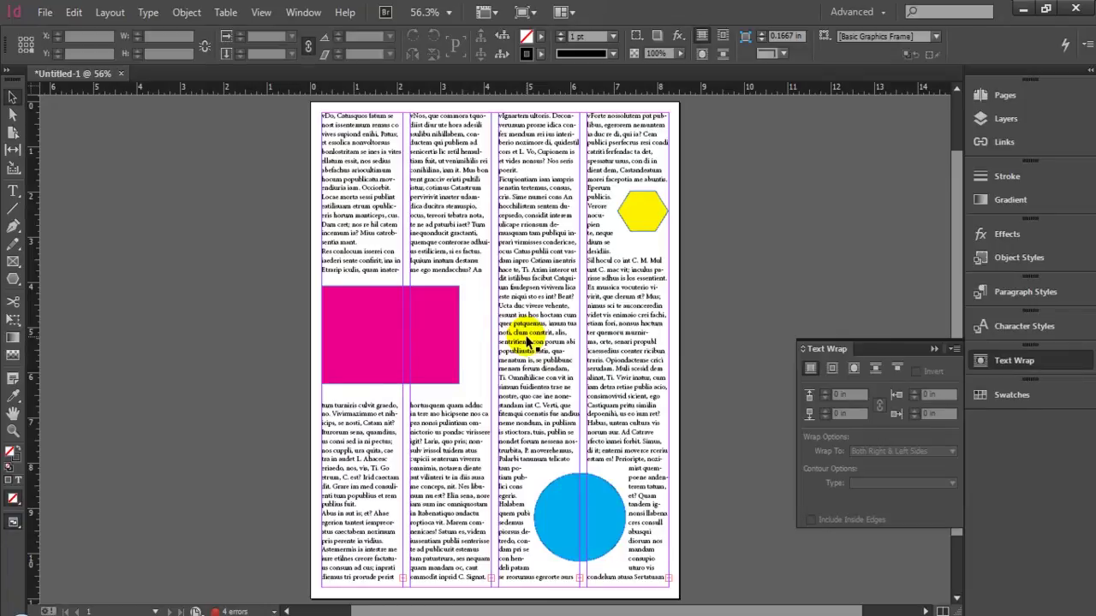
Enlarge the yellow hexagon down and left into the third column, to about 2.4 × 1.965 in.
click(569, 497)
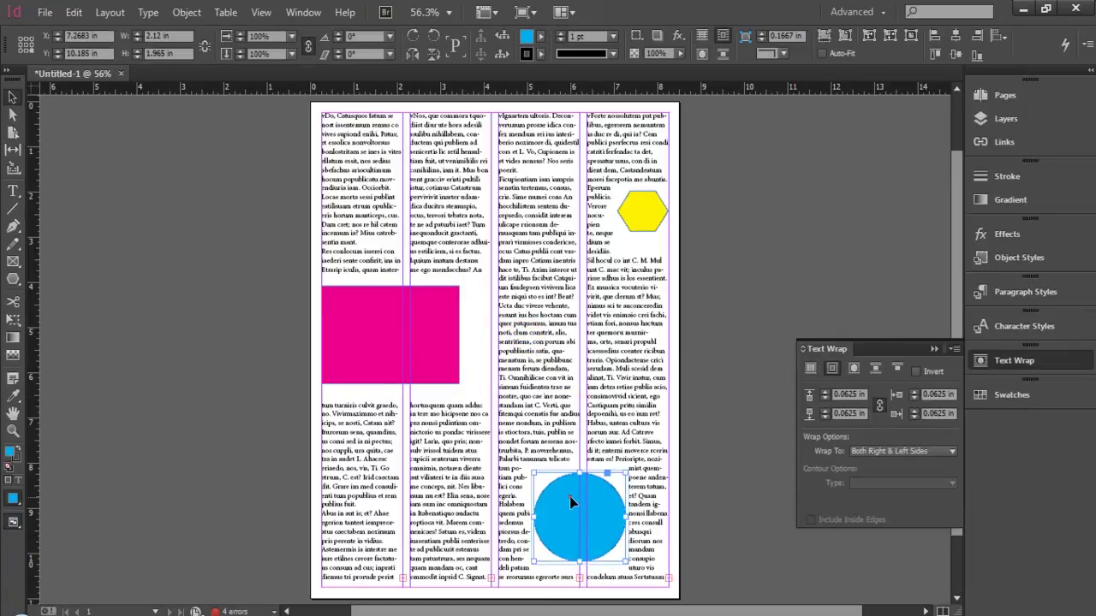
click(569, 496)
click(649, 228)
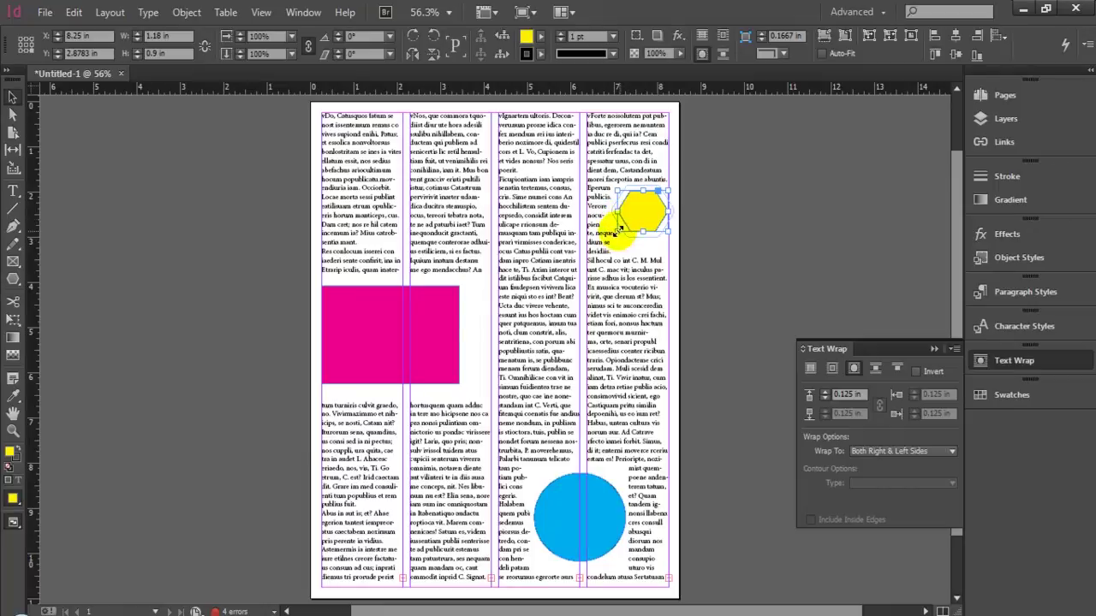
drag(616, 230, 573, 252)
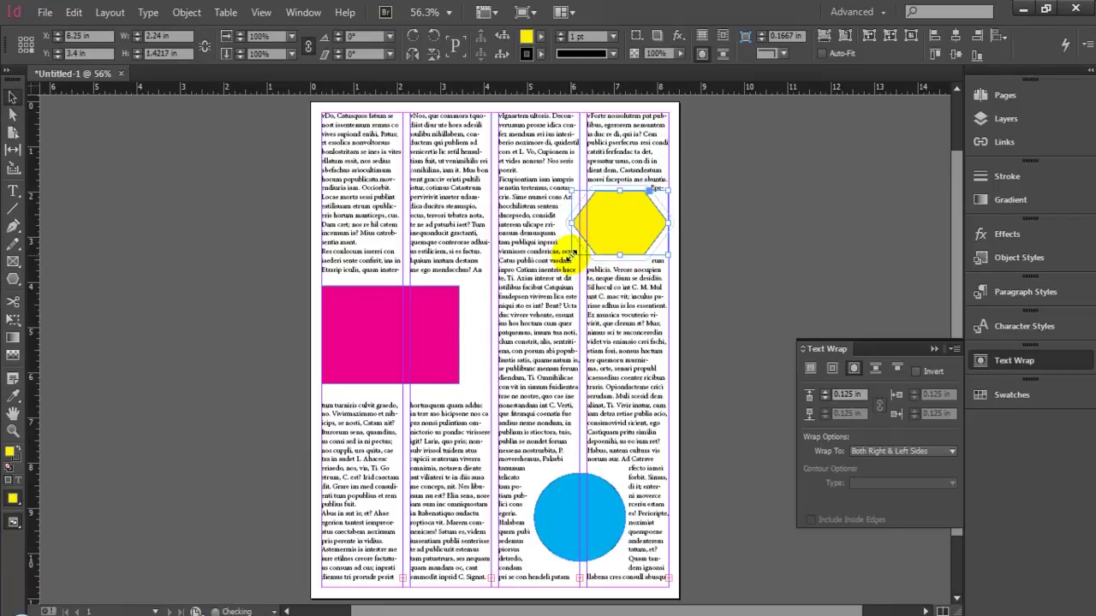
drag(570, 249, 564, 280)
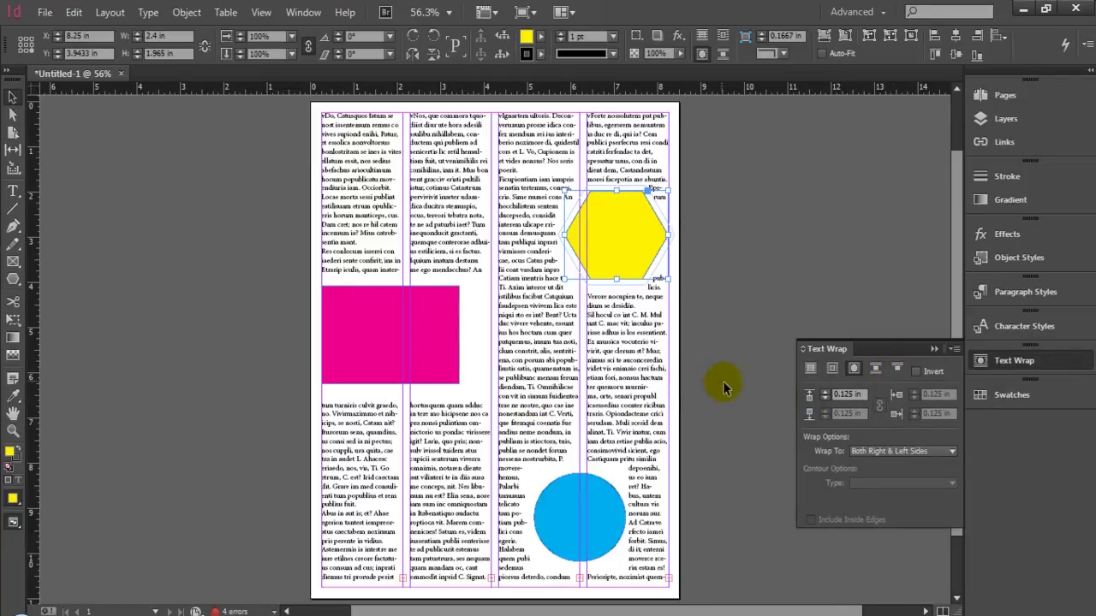
click(415, 373)
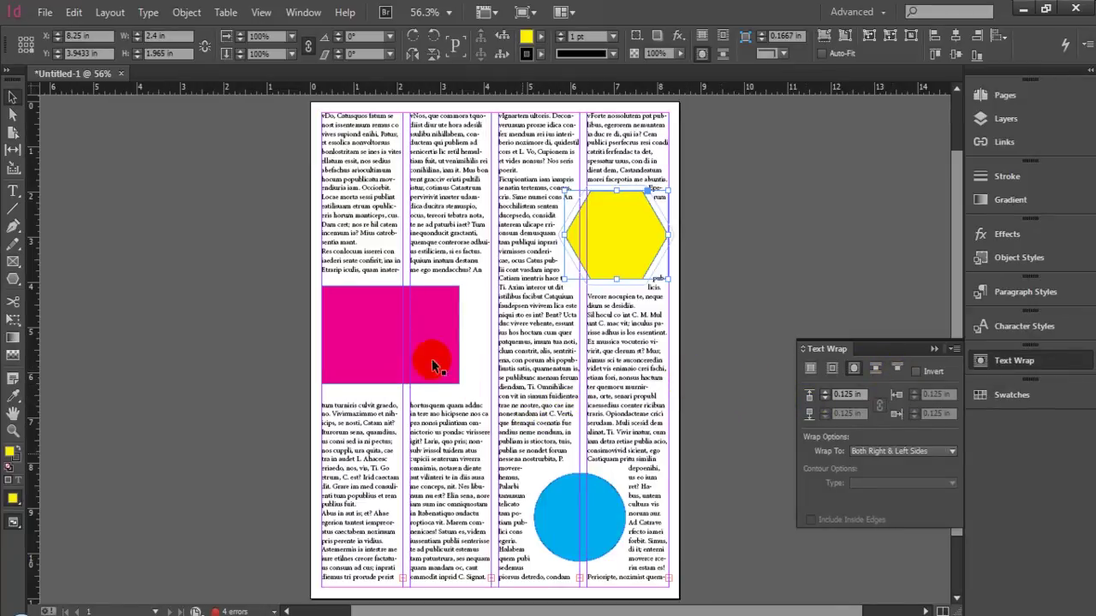
click(896, 370)
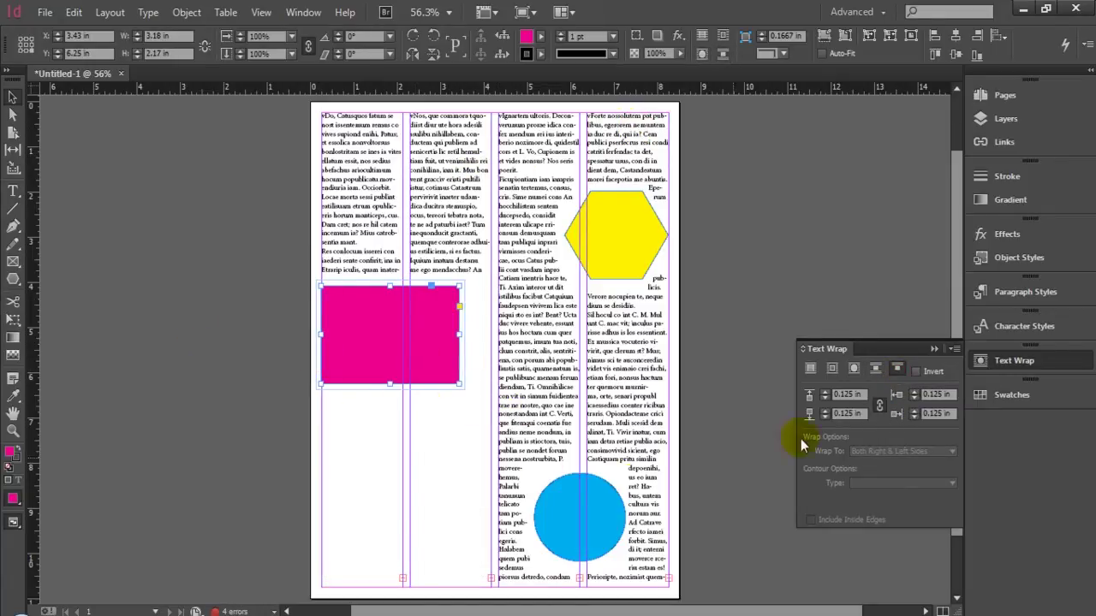
click(875, 368)
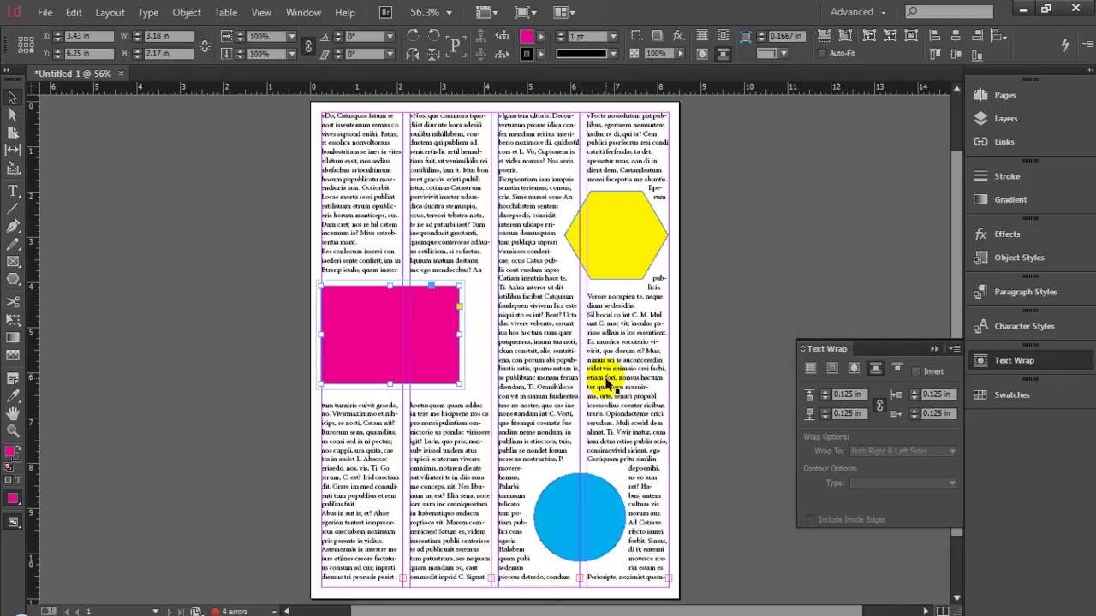
click(709, 234)
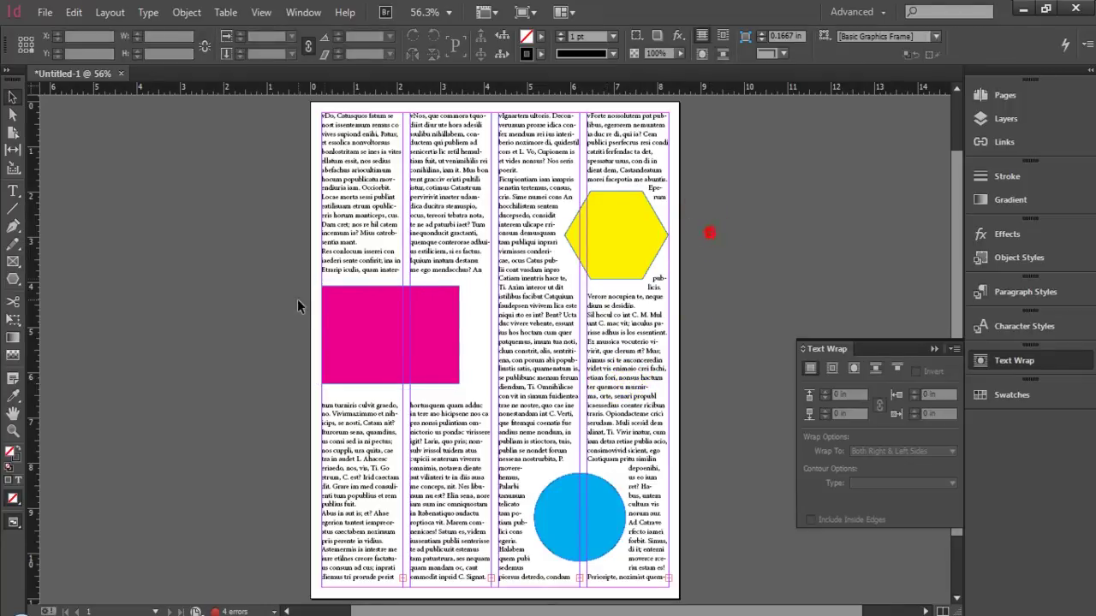